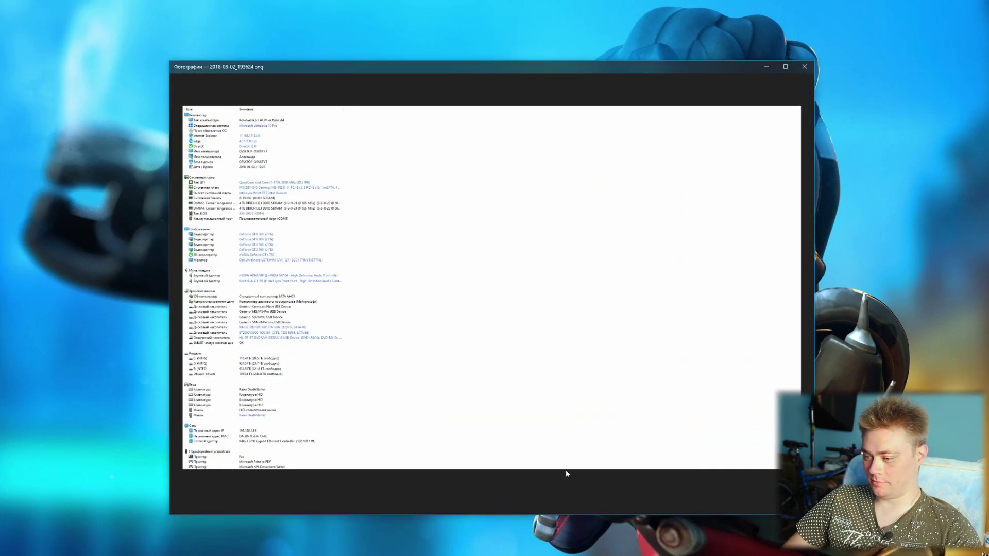
View the PC hardware specification image at its actual size and minimize the photo viewer
right_click(510, 343)
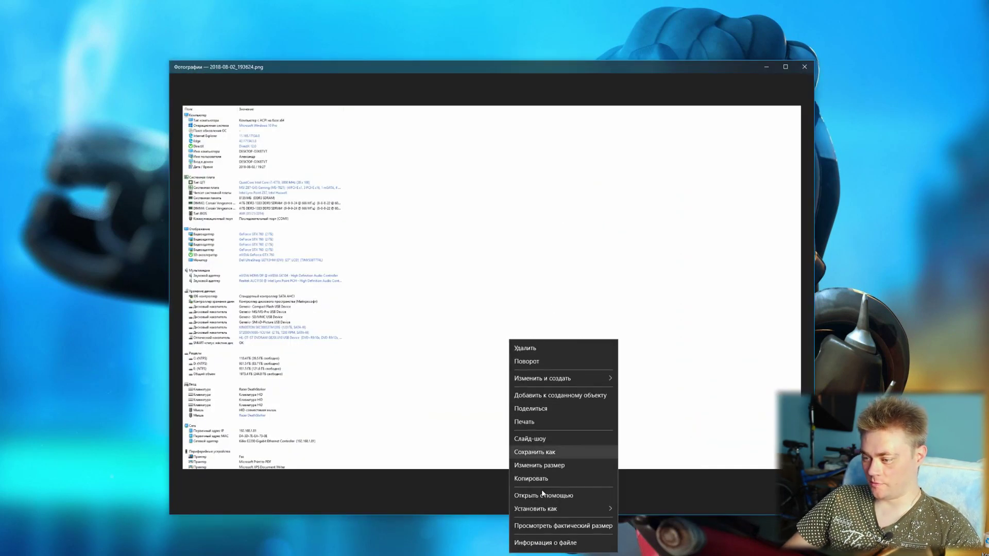
left_click(563, 526)
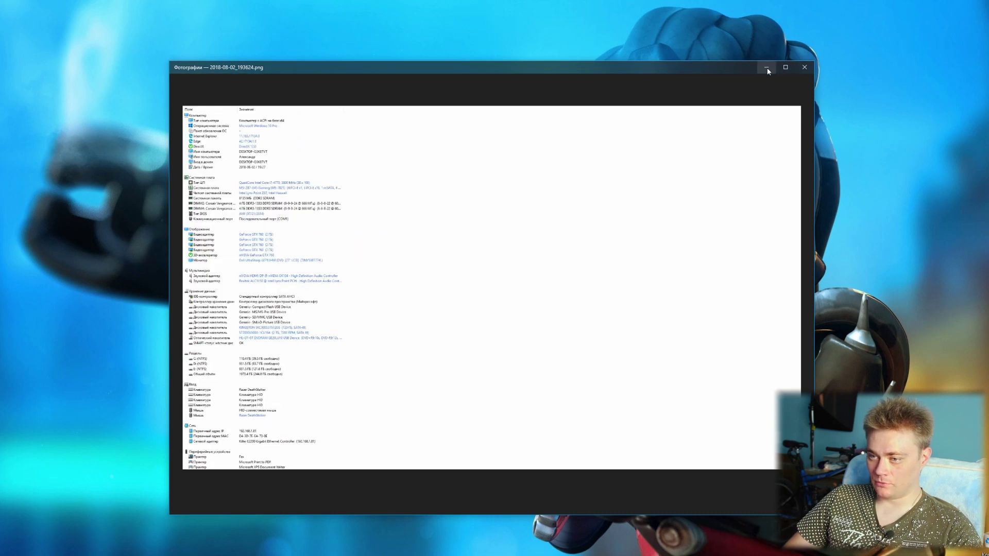
left_click(766, 67)
Switch to File Explorer, examine the capacity of the computer's drives, and minimize the window
key("alt+Tab")
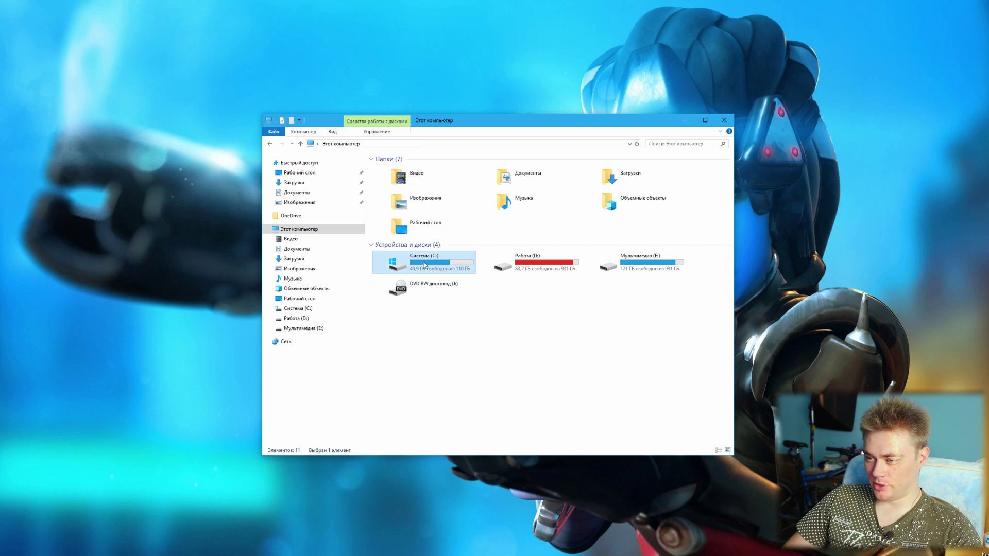
mouse_move(464, 273)
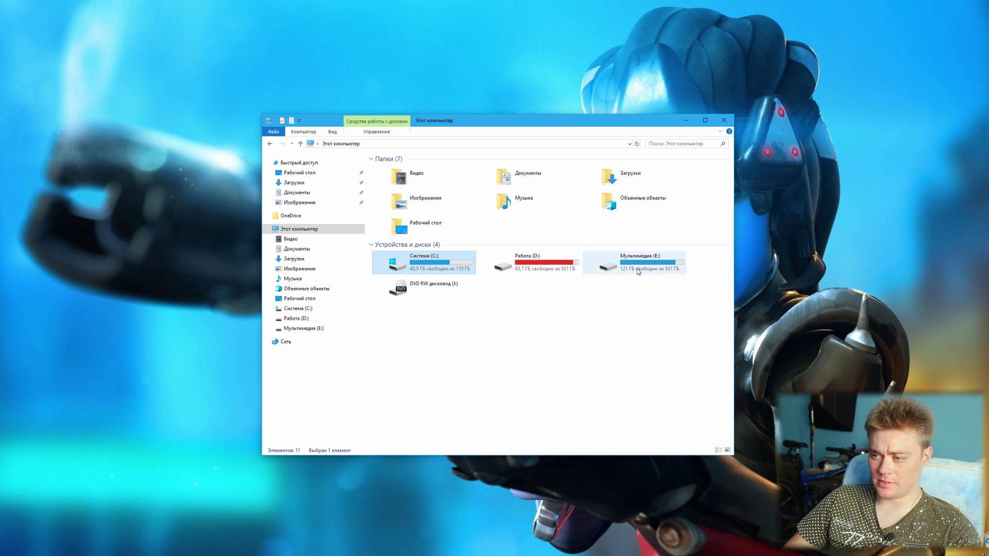
left_click(686, 121)
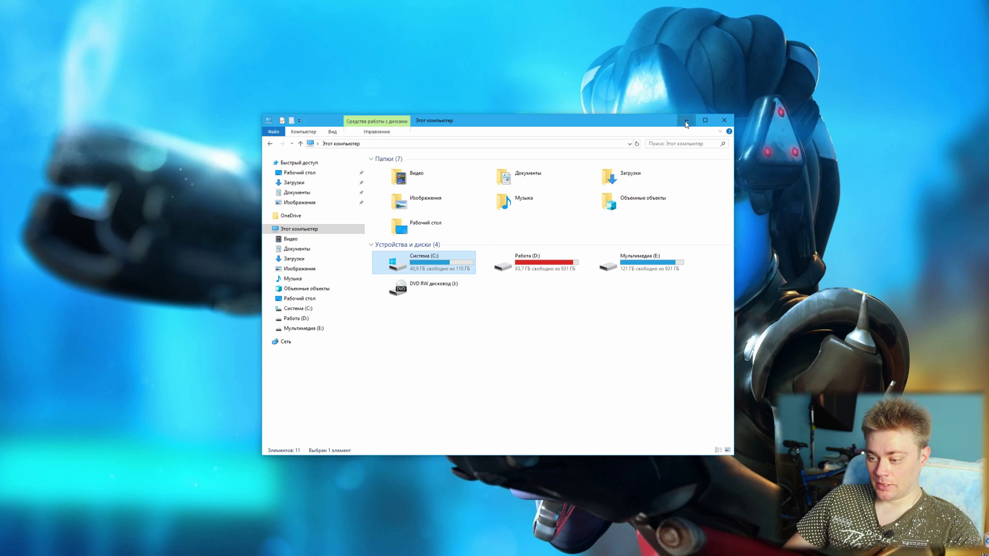
Switch to OBS, open its settings and reposition the settings window over the preview
key("alt+Tab")
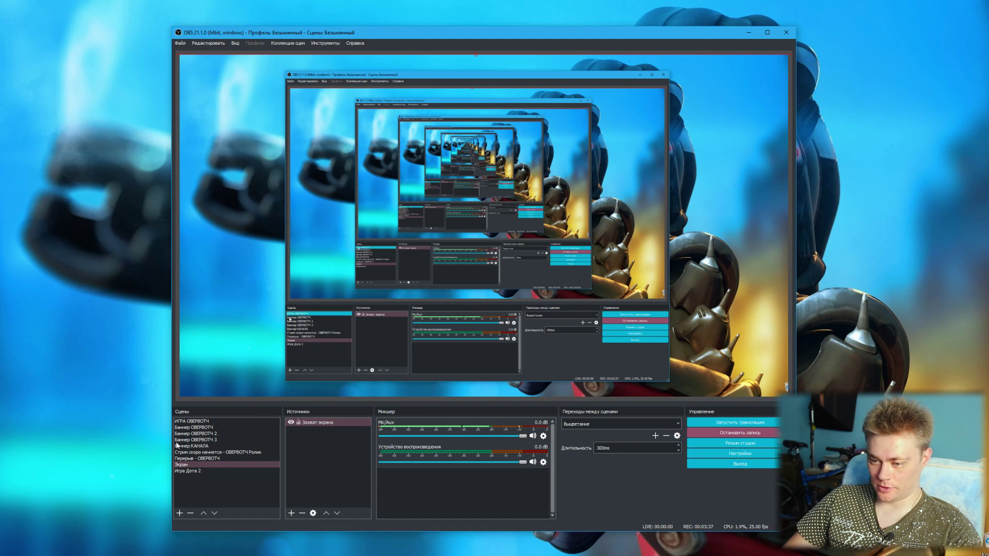
left_click(741, 453)
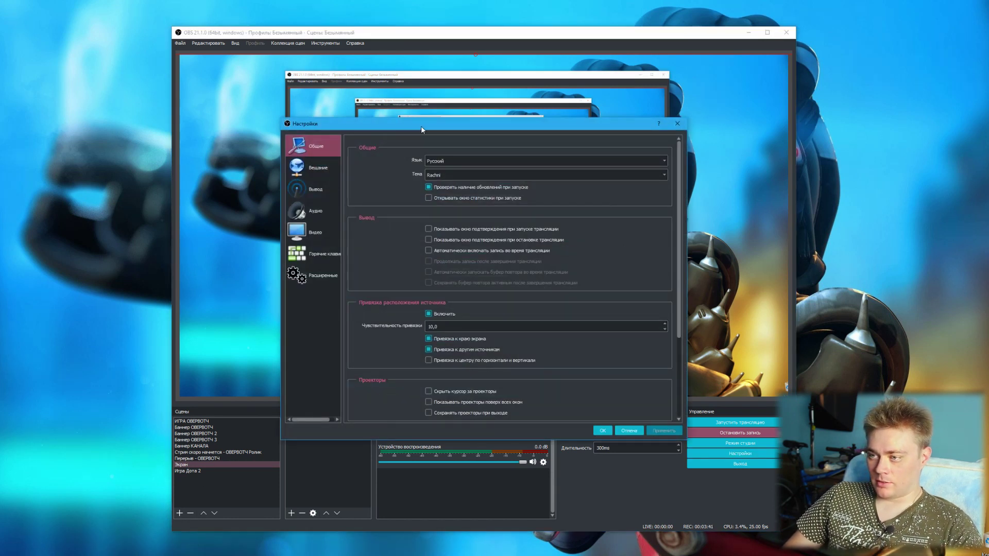
left_click_drag(422, 126, 412, 104)
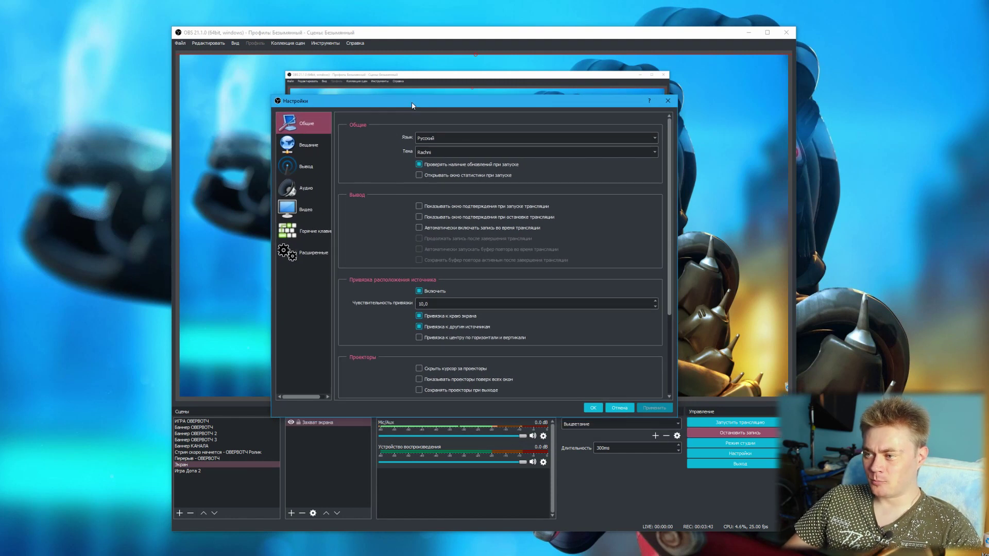
left_click_drag(417, 106, 438, 105)
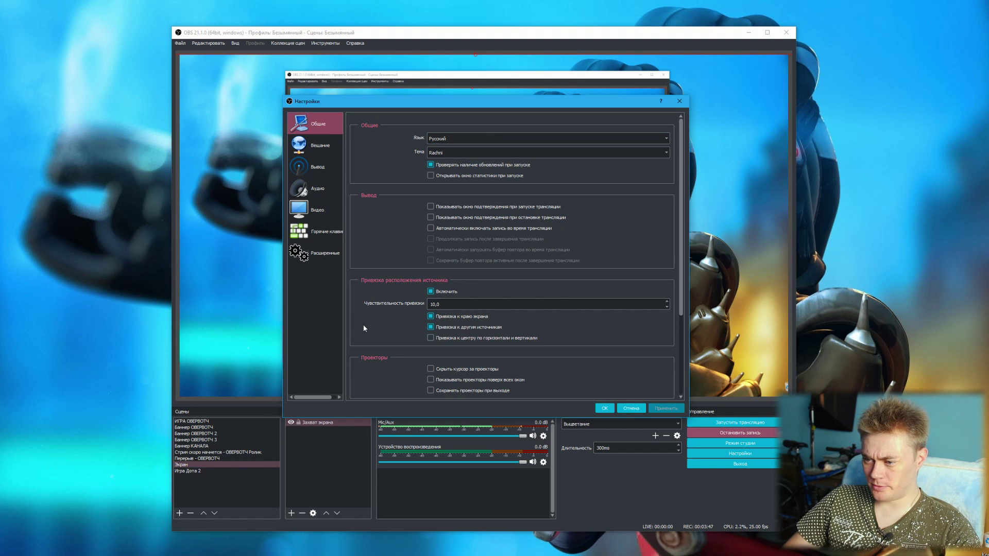
Review the general settings, including output, source snapping, projector and system tray options
scroll(375, 313, "down", 3)
scroll(372, 299, "up", 3)
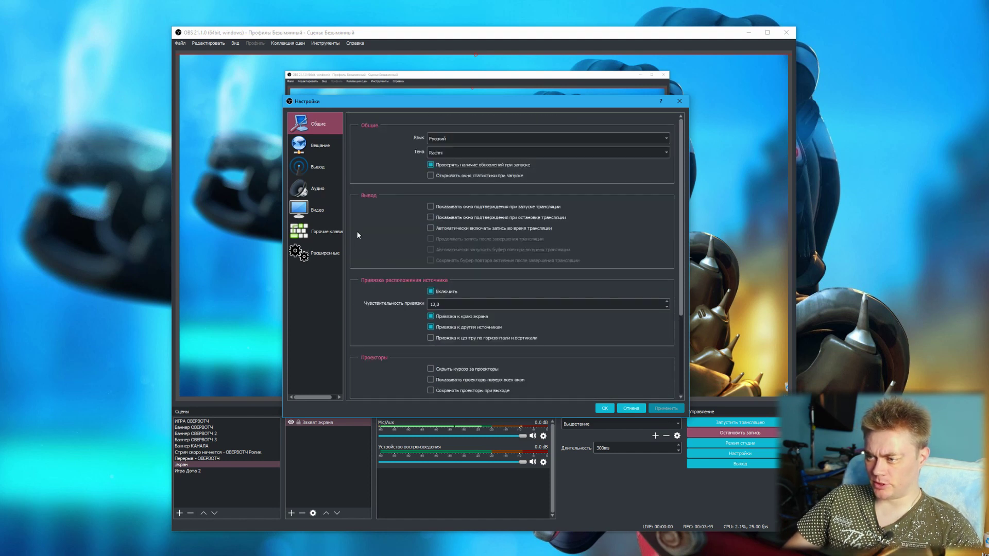
scroll(368, 211, "down", 4)
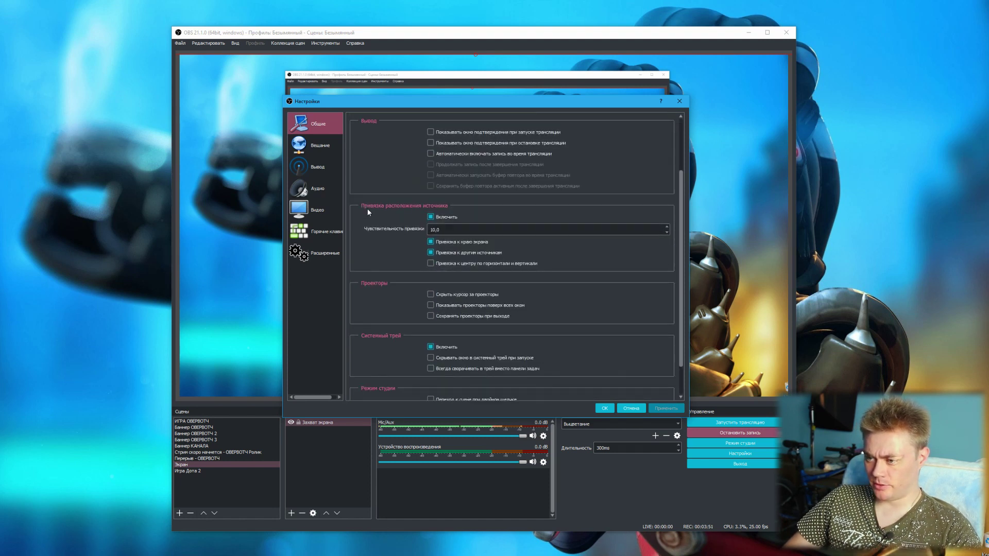
scroll(367, 211, "up", 4)
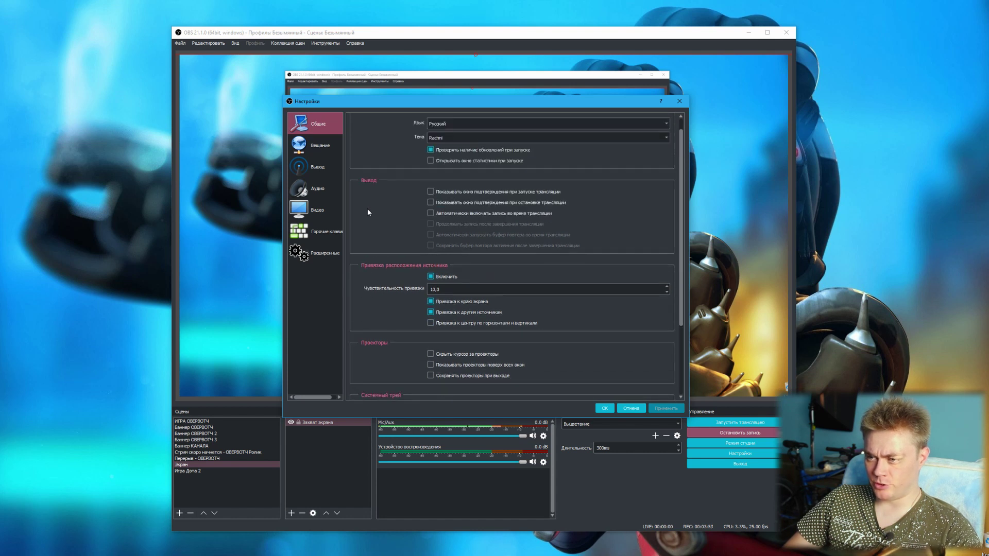
Look over the streaming service and output settings and open the video settings
left_click(327, 150)
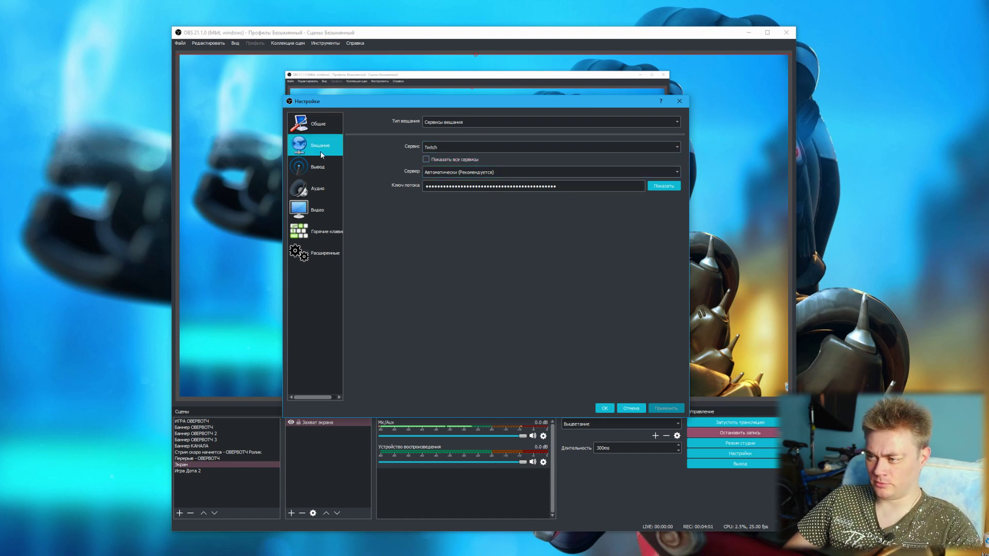
left_click(322, 167)
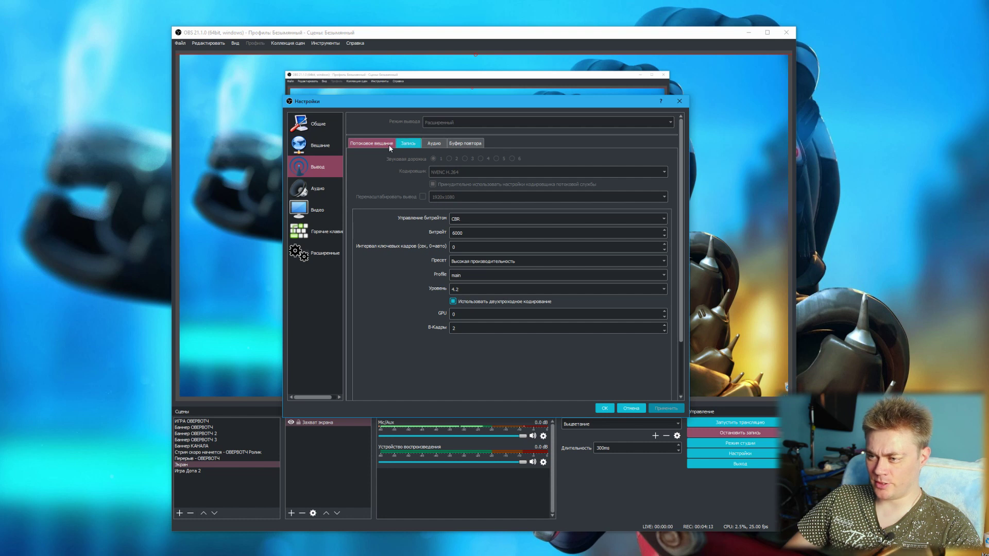
left_click(324, 150)
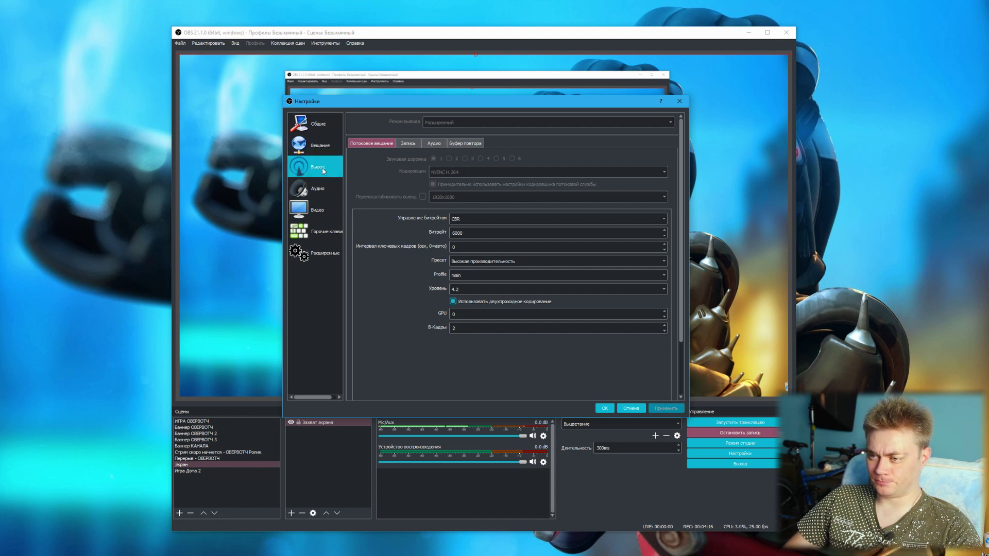
left_click(317, 126)
left_click(325, 217)
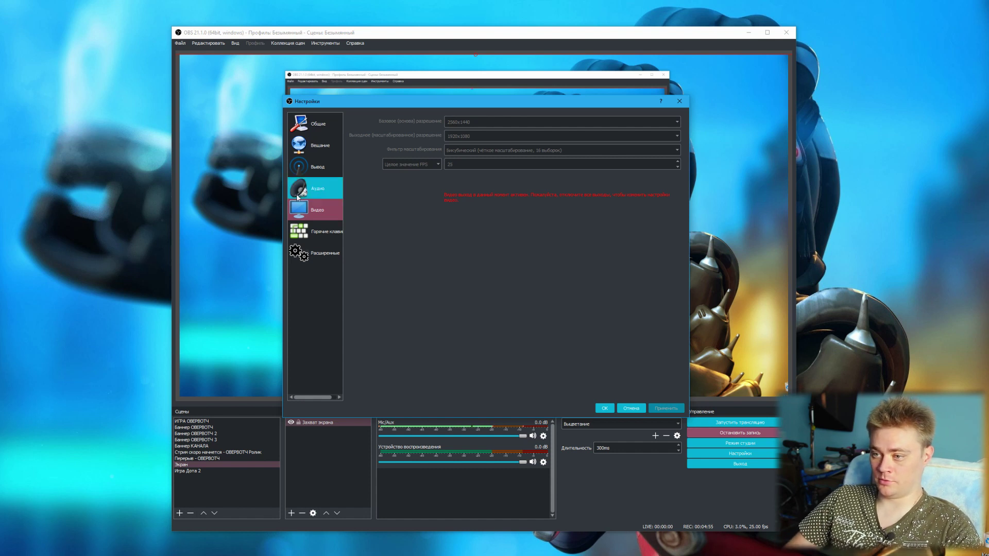
Examine the encoder settings for streaming output, including bitrate, keyframe interval and the available levels
left_click(317, 165)
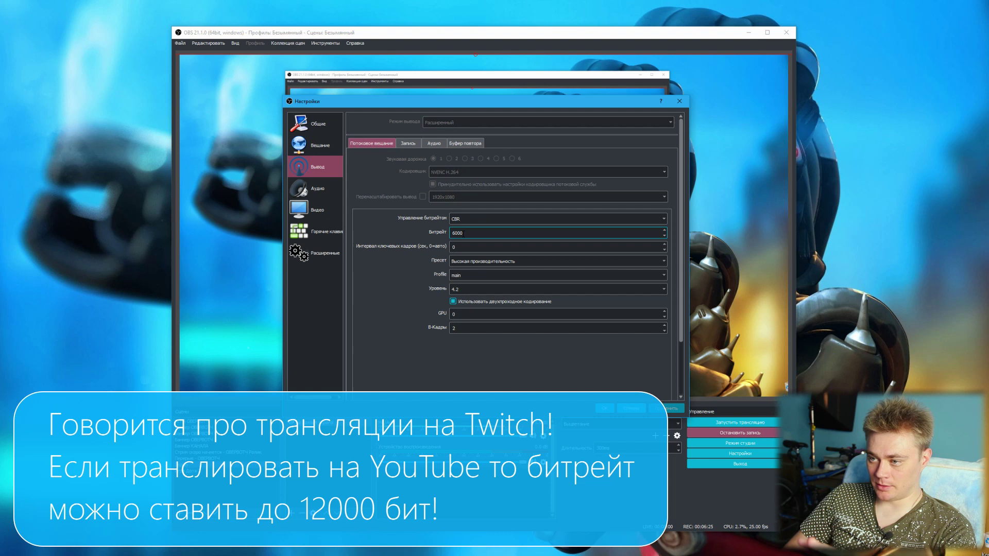
left_click(467, 248)
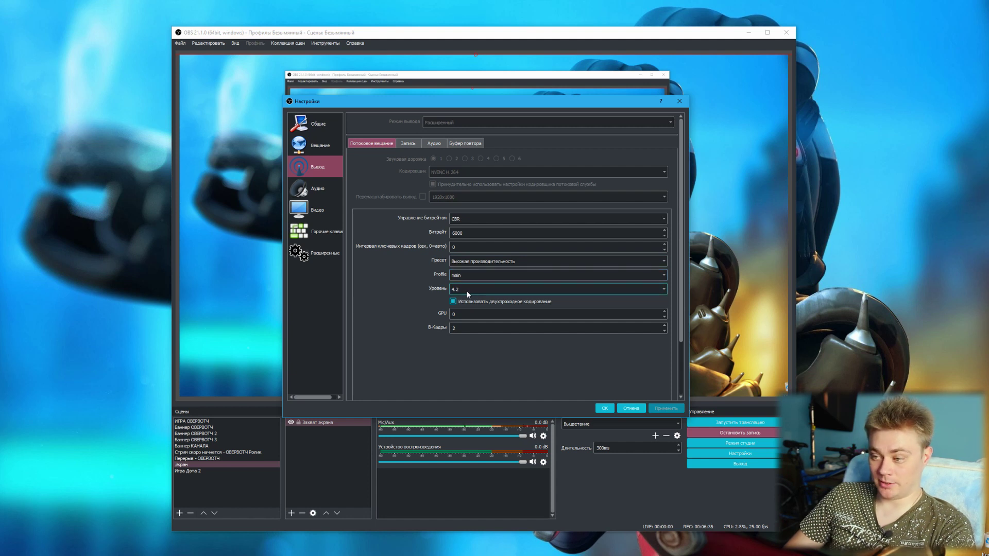
left_click(659, 290)
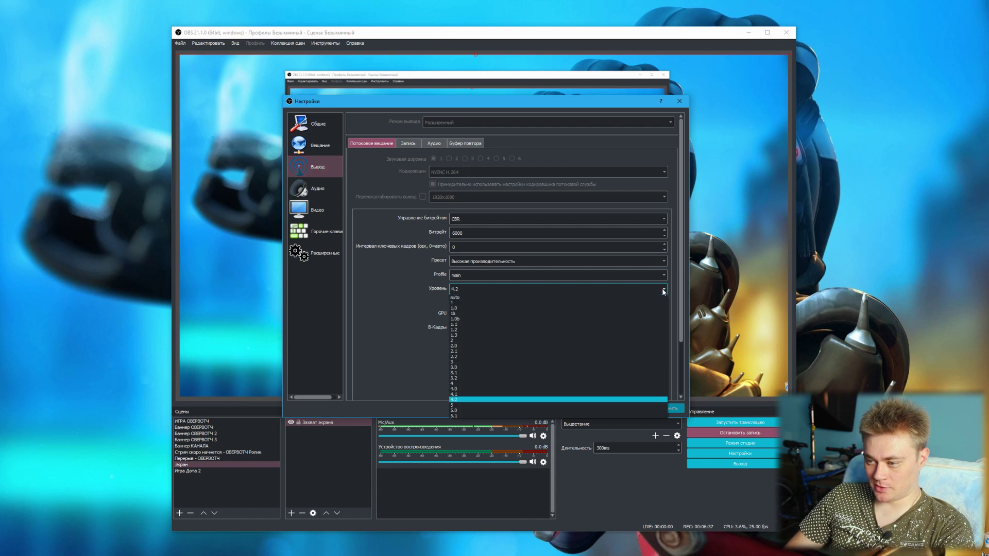
left_click(367, 310)
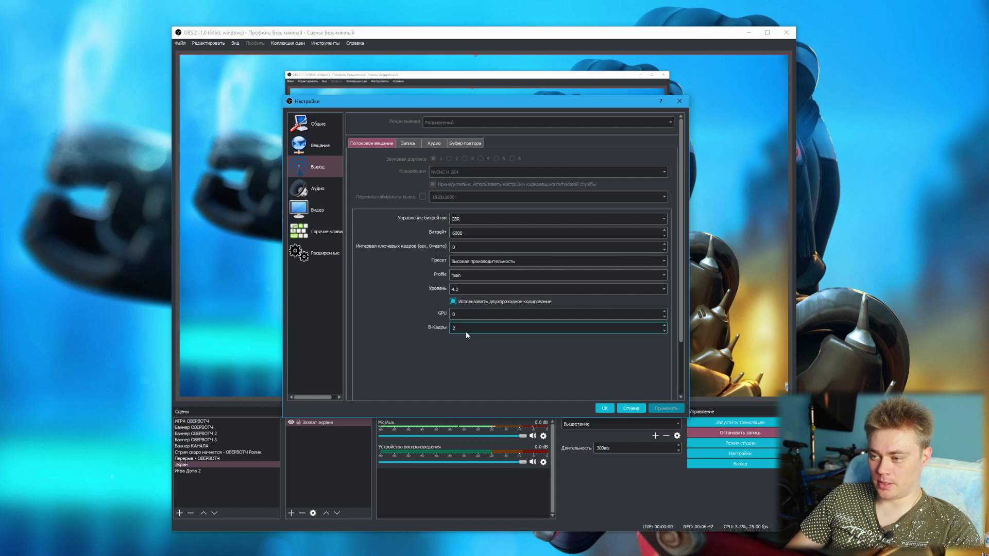
Examine the recording output settings, from recording path and format to bitrate, preset and B-frames
left_click(408, 143)
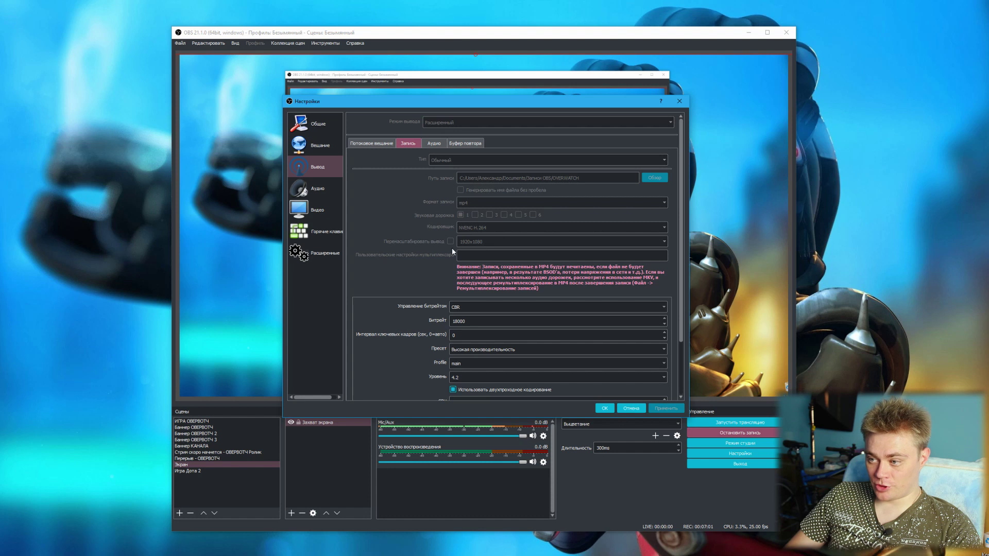
left_click(469, 321)
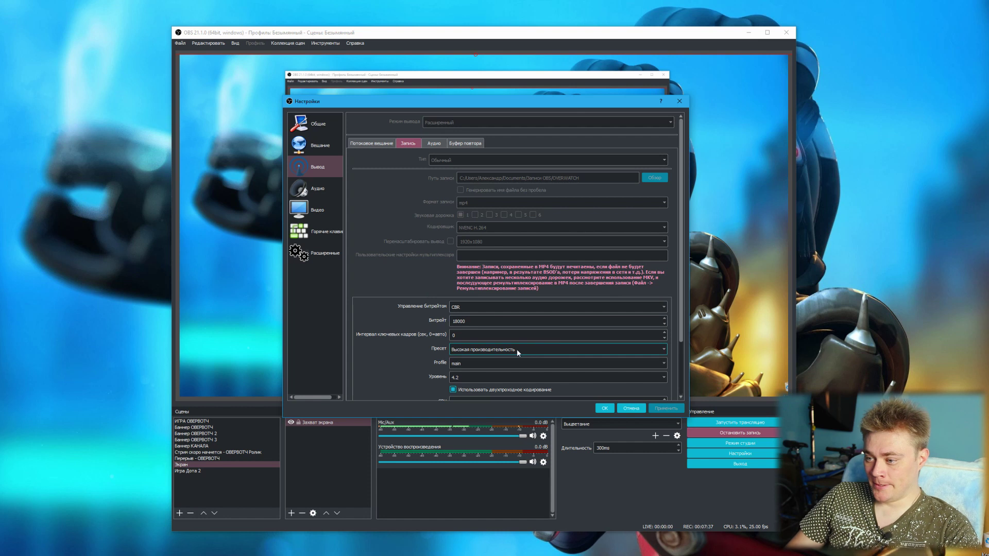
scroll(384, 342, "down", 3)
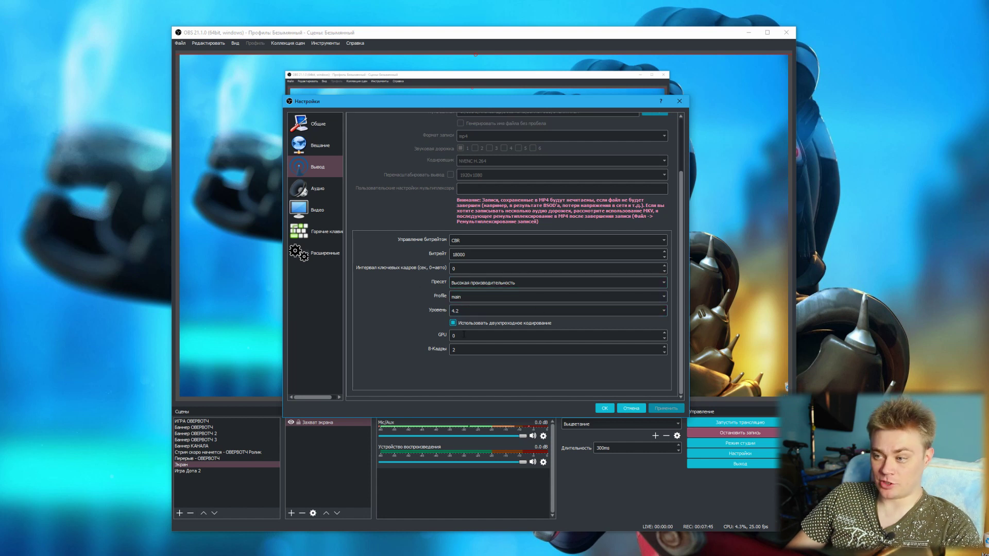
scroll(420, 236, "up", 3)
Check the output audio track bitrates and the replay buffer option, and return to the streaming output settings
left_click(442, 145)
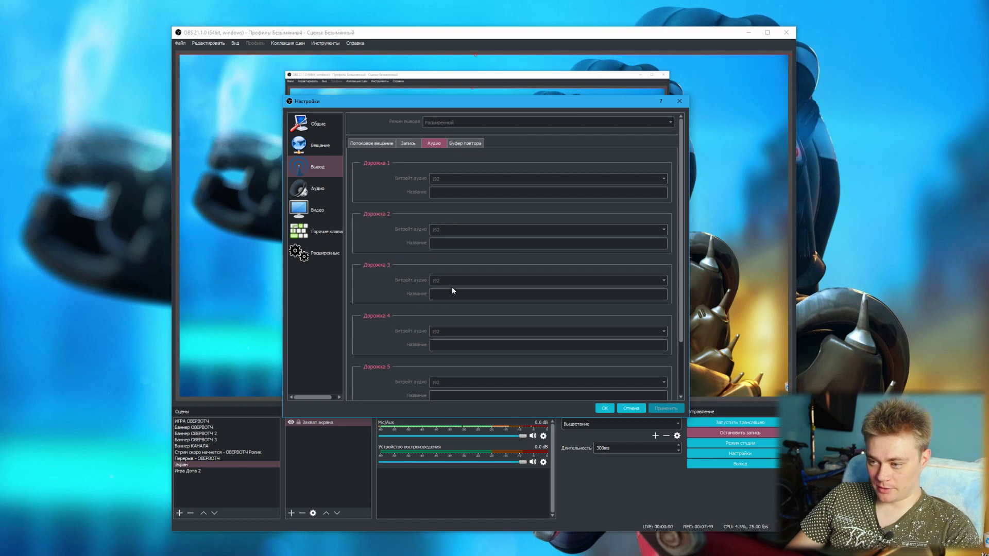
scroll(451, 329, "down", 1)
scroll(459, 356, "up", 1)
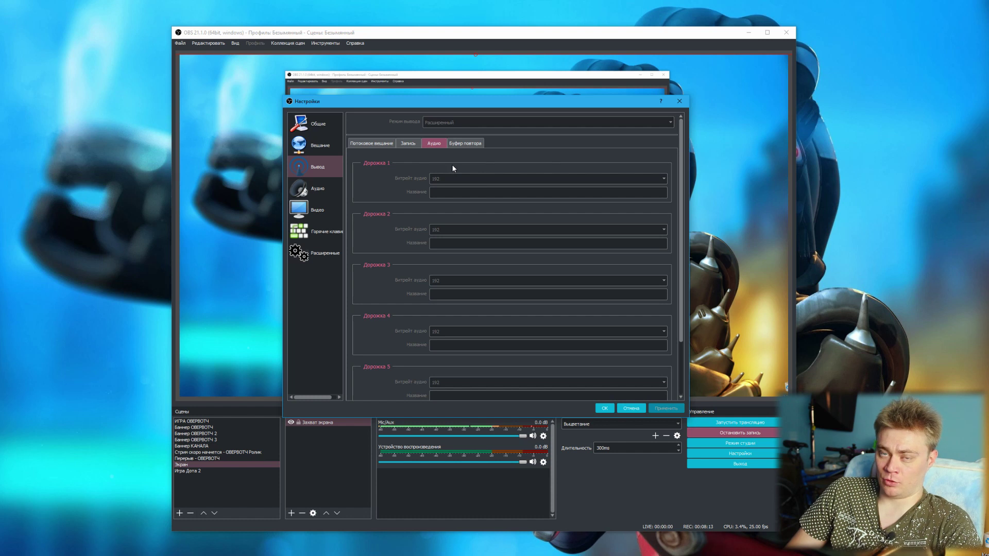
left_click(472, 145)
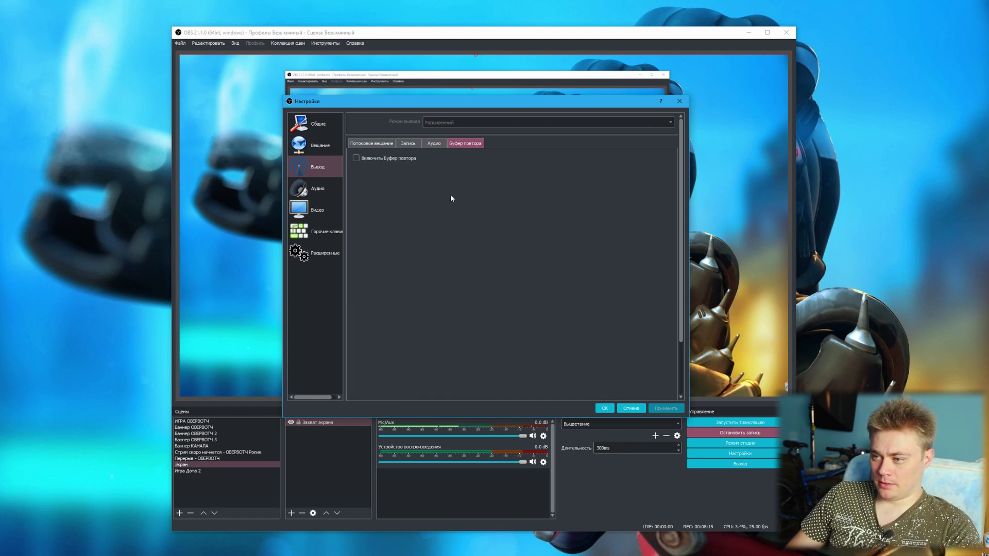
left_click(372, 142)
Review the audio device and microphone delay settings, and the video resolution and FPS settings
left_click(315, 188)
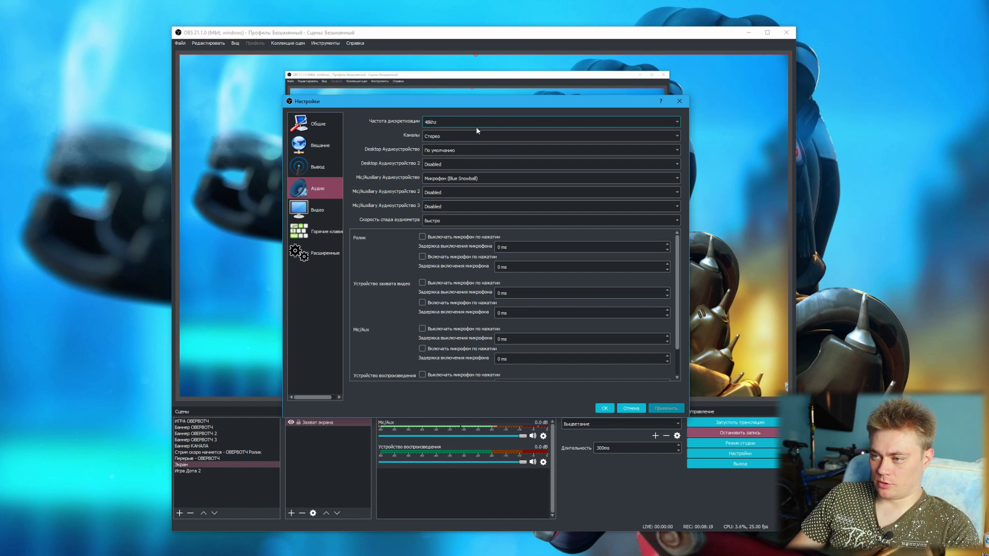
scroll(384, 293, "down", 2)
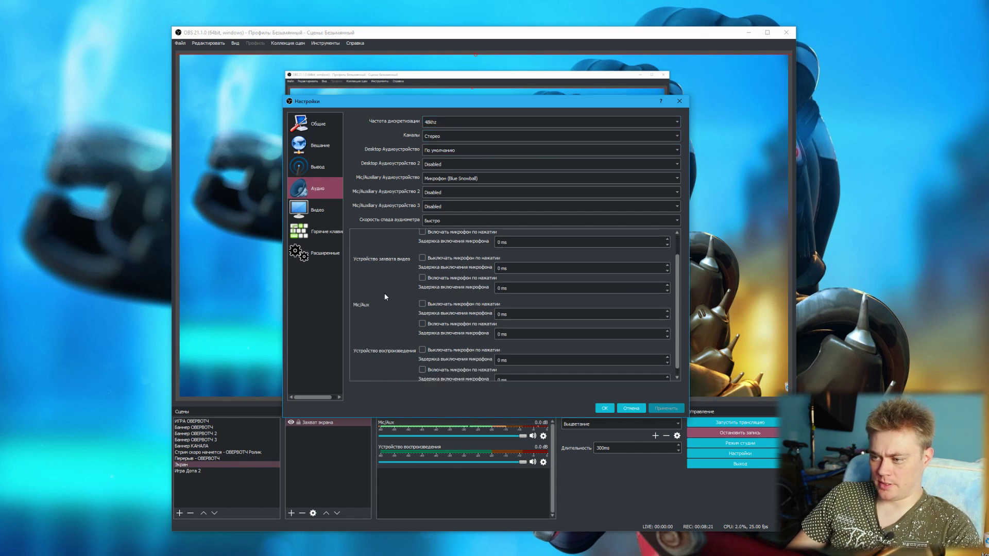
scroll(366, 310, "up", 2)
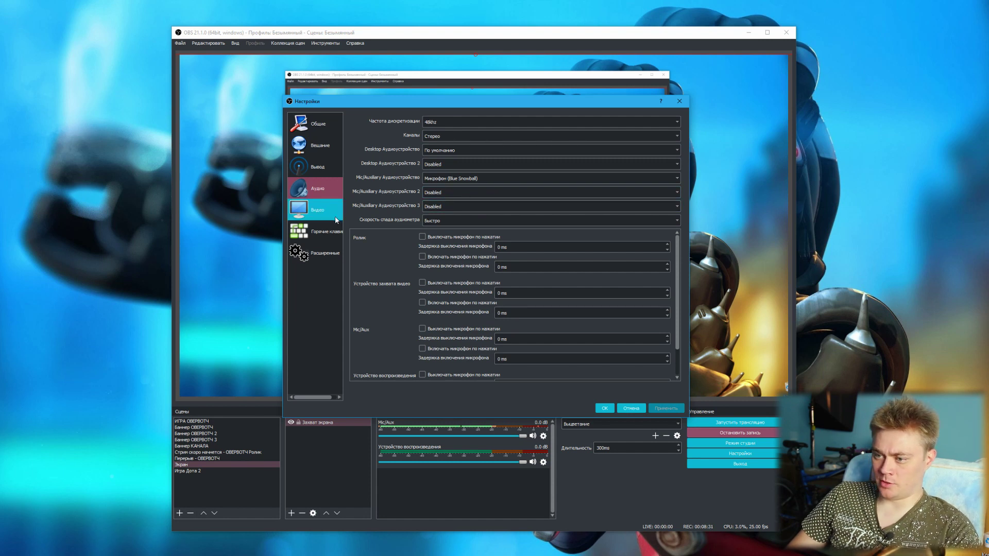
left_click(315, 210)
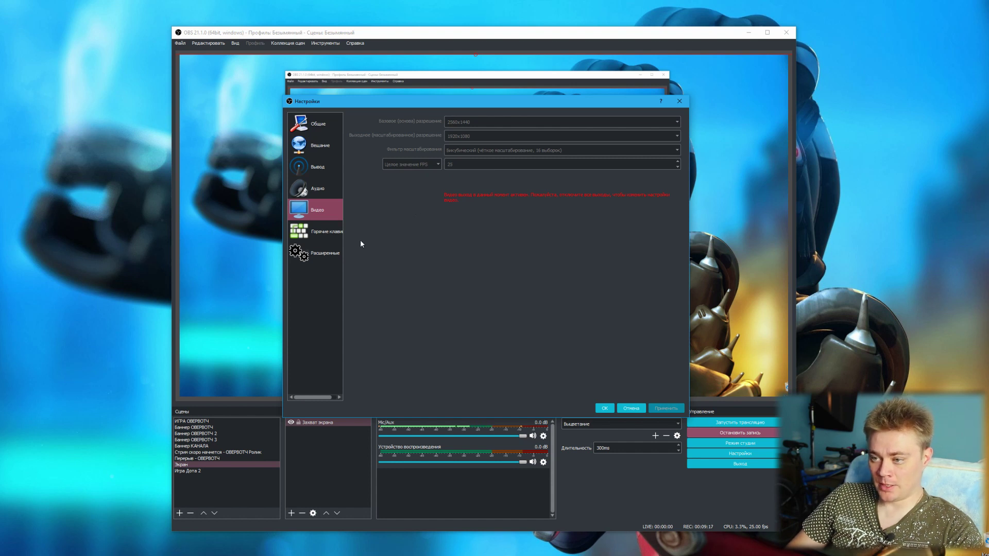
Review the hotkey settings and the advanced settings, including process priority, stream delay and automatic reconnection
left_click(314, 232)
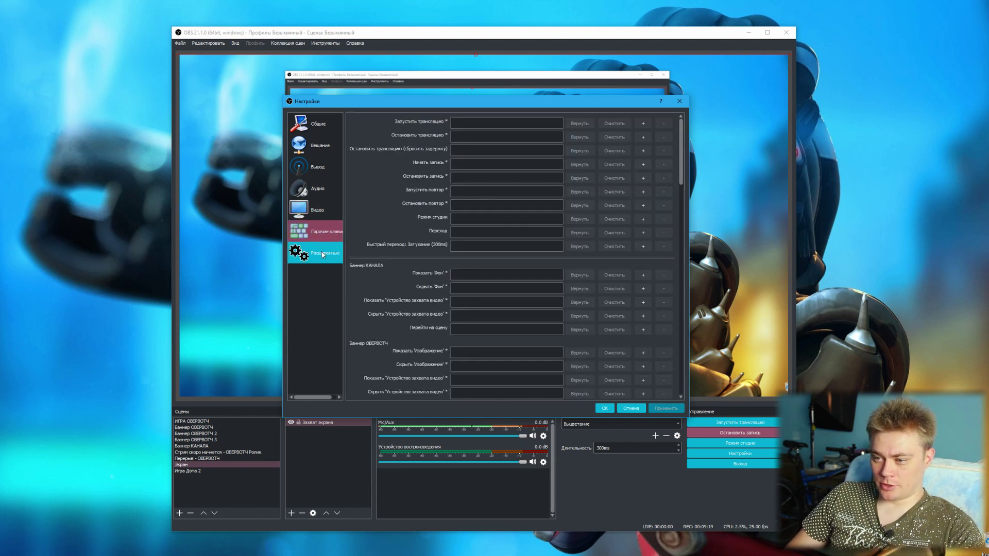
left_click(324, 255)
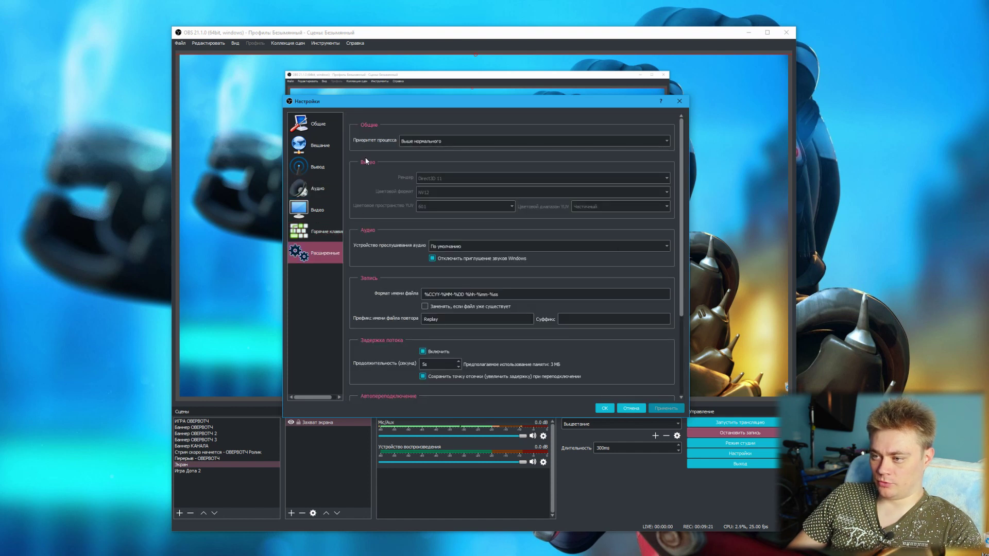
scroll(362, 207, "down", 4)
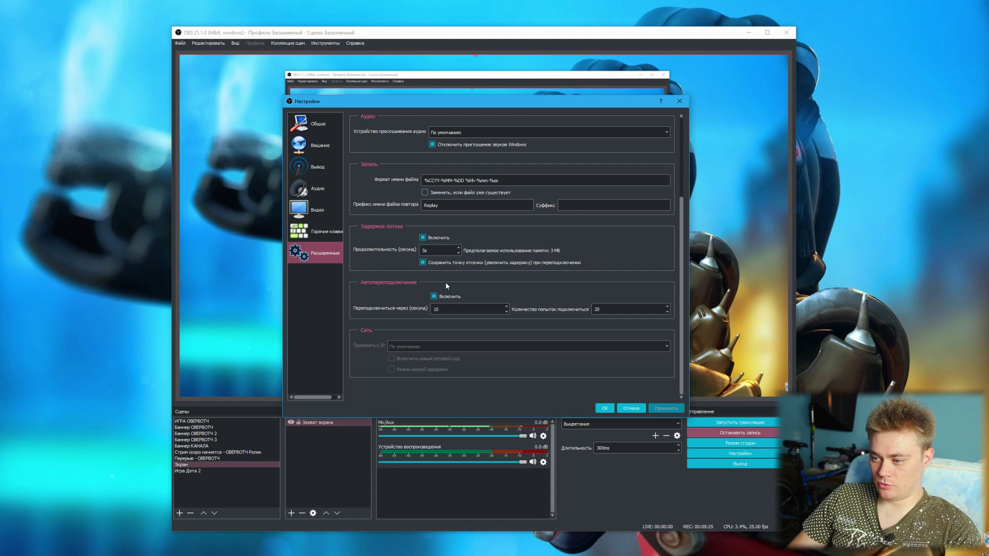
scroll(351, 315, "up", 3)
scroll(395, 313, "down", 3)
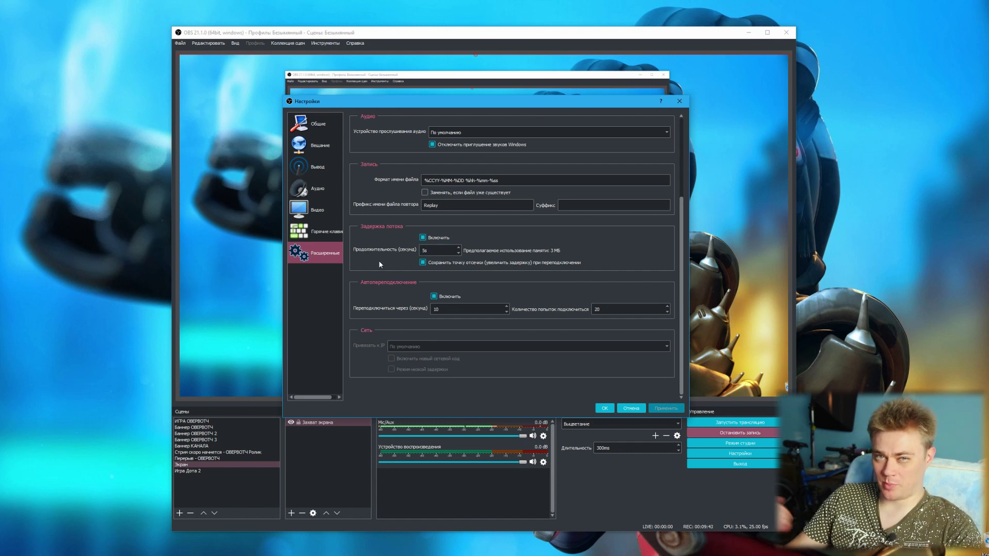
scroll(405, 311, "up", 2)
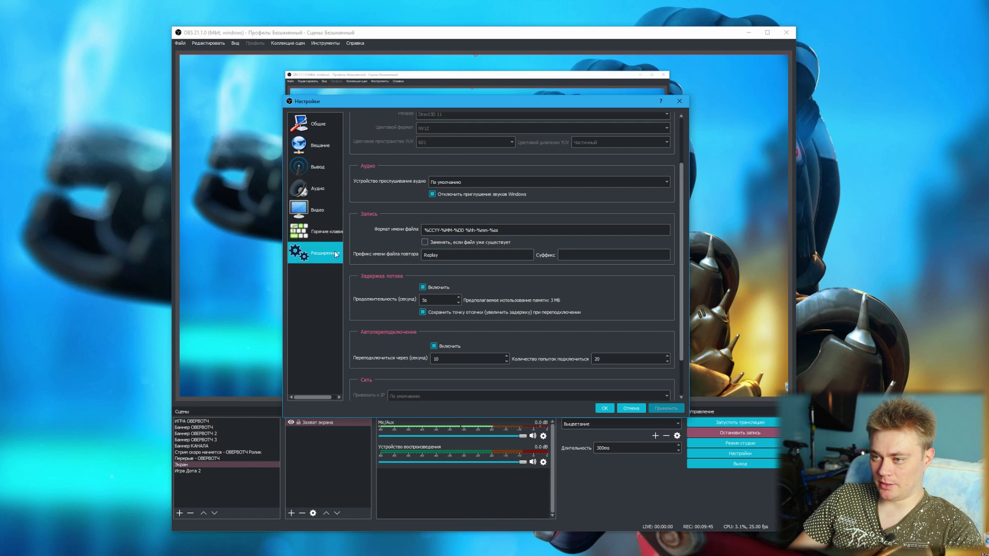
scroll(379, 215, "up", 3)
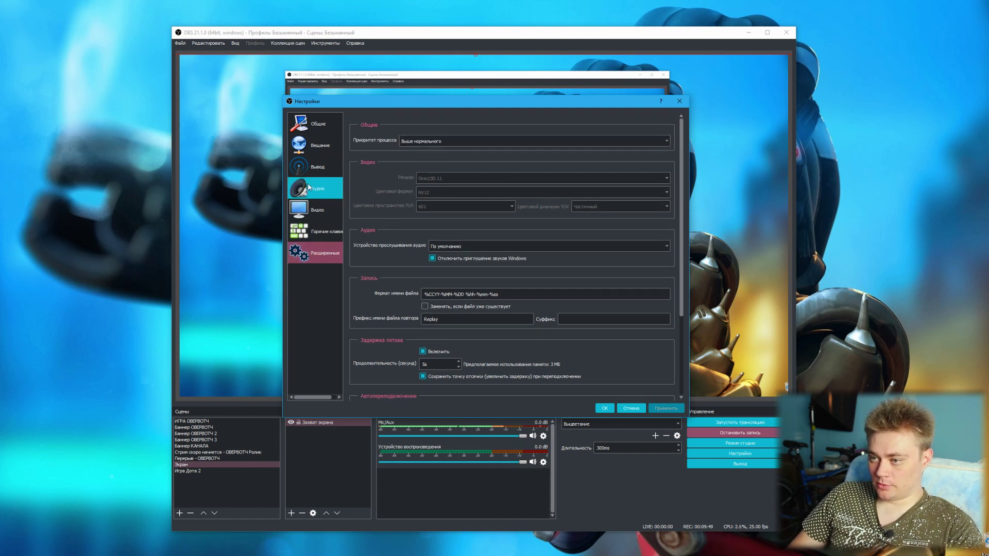
Return to the output settings and reopen the recording options
left_click(323, 168)
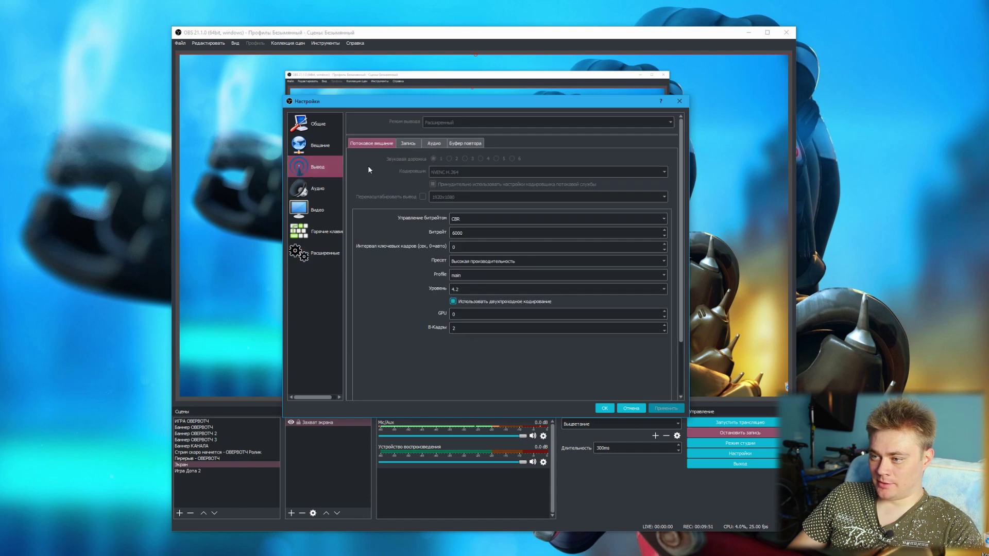
left_click(406, 144)
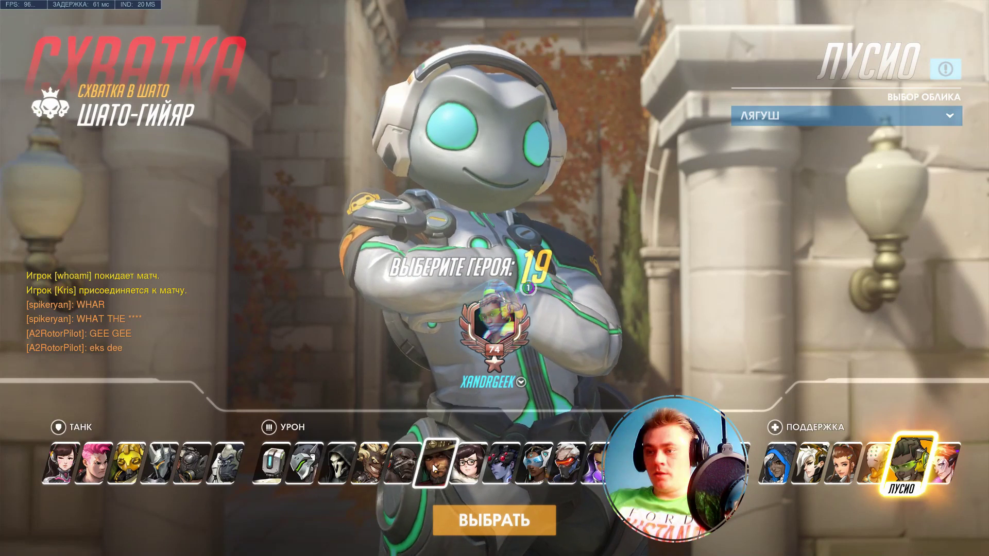
Choose the cowboy gunslinger from the damage heroes in Overwatch and move forward in the match
double_click(434, 462)
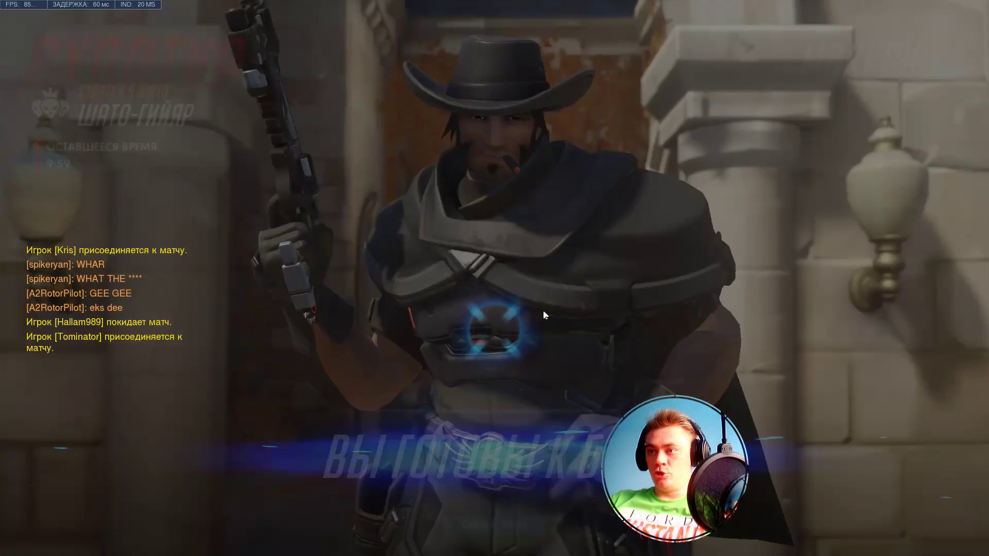
key("w")
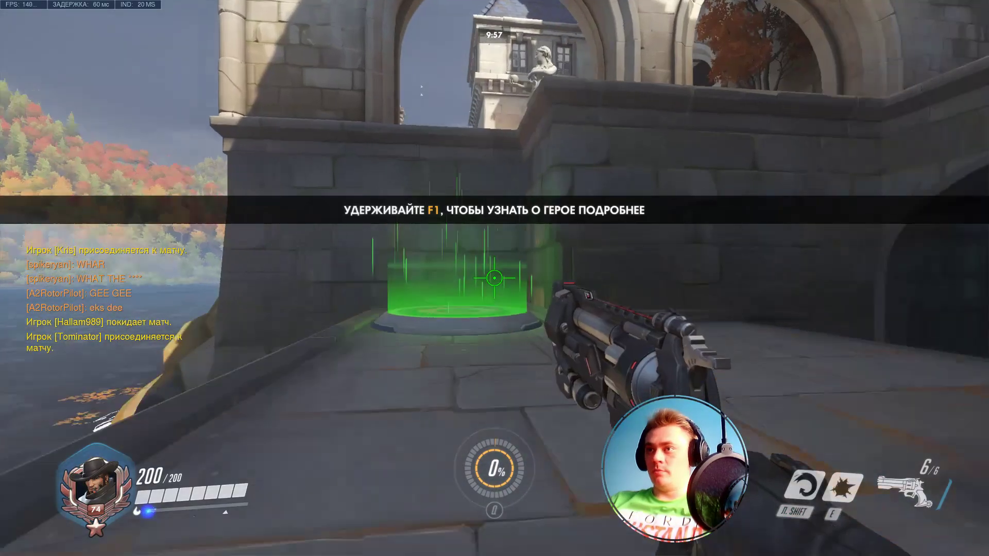